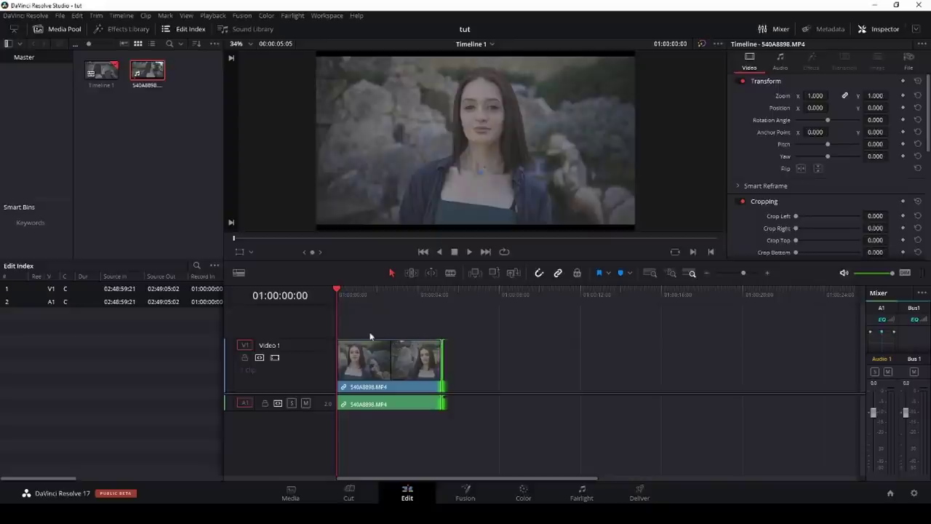
# Extend the end of the 540A8898.MP4 clip slightly, to a duration of 00:00:05:07
pyautogui.click(212, 16)
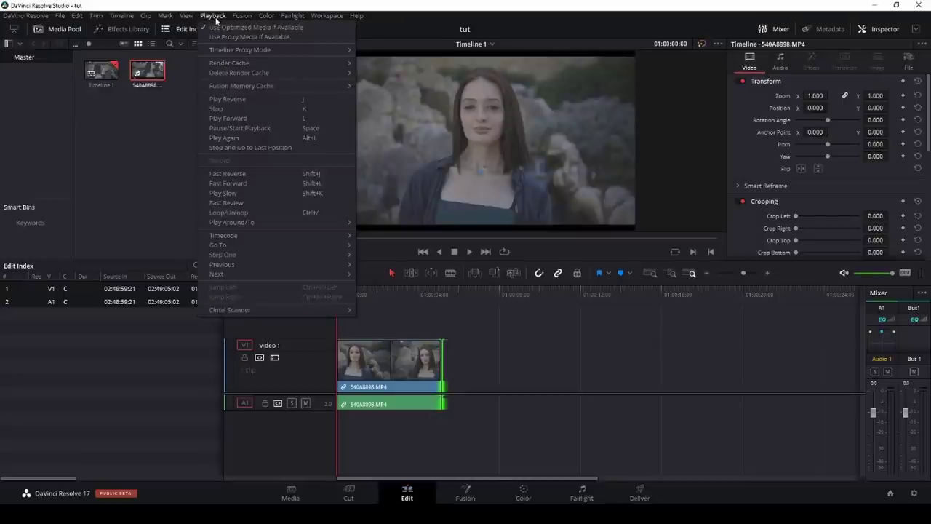
pyautogui.click(236, 39)
pyautogui.moveTo(347, 291); pyautogui.dragTo(342, 293)
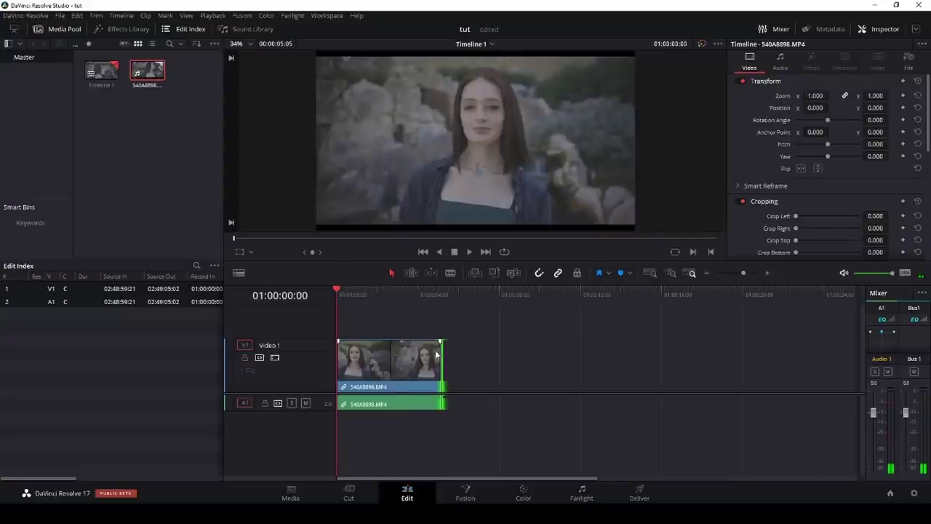
pyautogui.moveTo(440, 353); pyautogui.dragTo(441, 352)
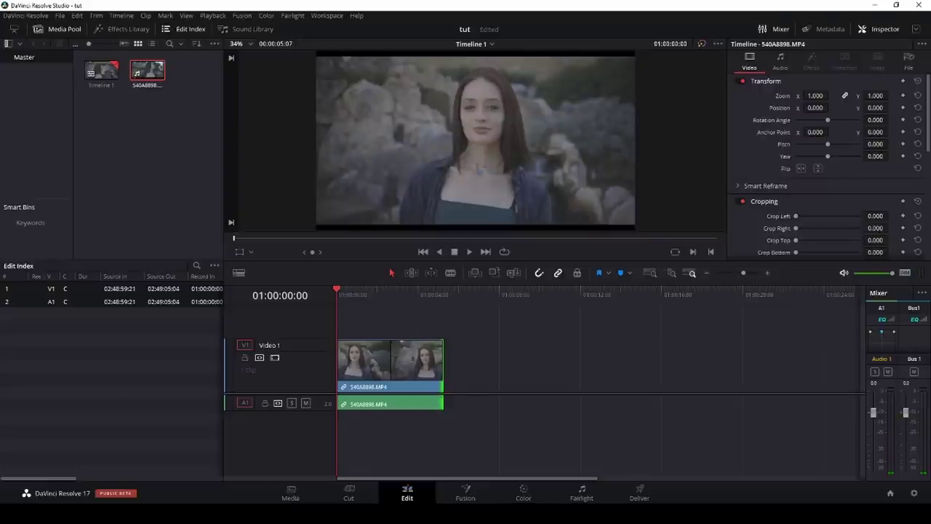
# Switch to color grading for the clip and bring up the Magic Mask tool
pyautogui.click(523, 493)
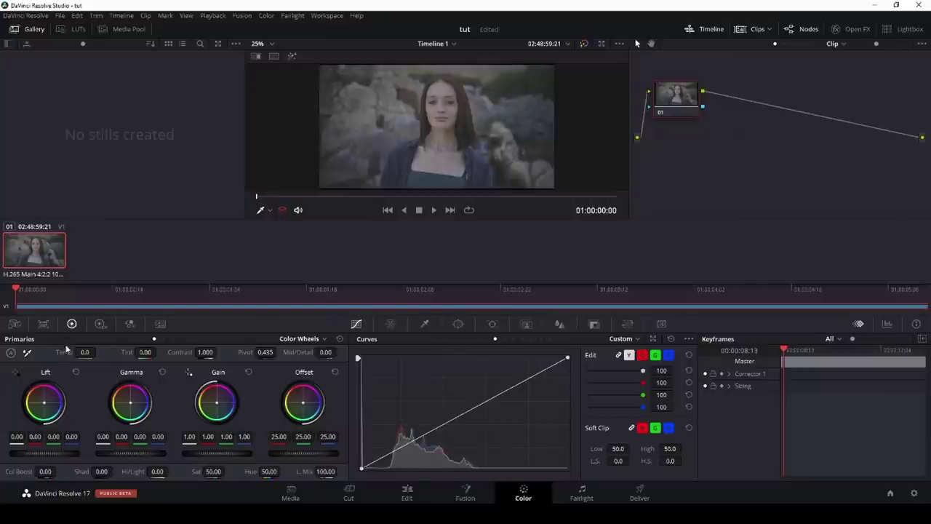
pyautogui.click(391, 324)
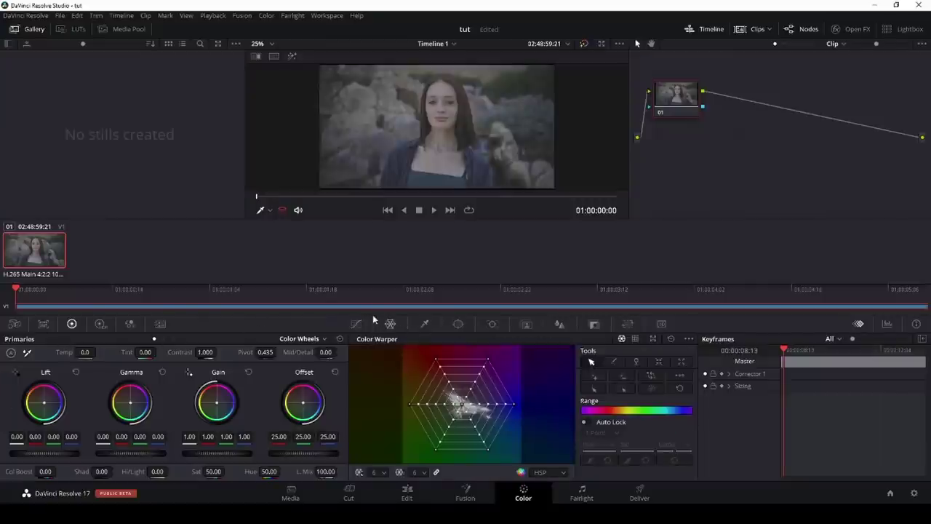
pyautogui.click(527, 324)
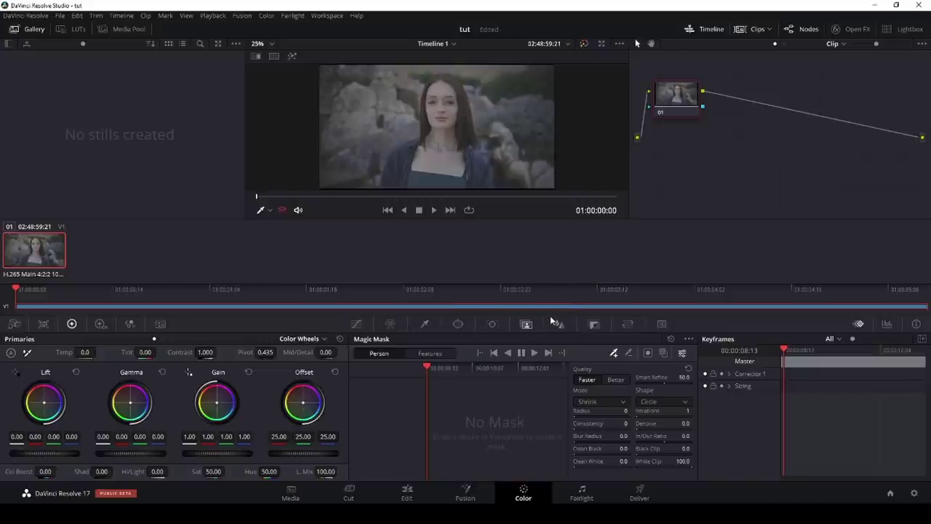
pyautogui.click(215, 16)
pyautogui.click(245, 40)
# In Magic Mask's Person mode, draw a stroke from the woman's head down through her body and track it through the clip
pyautogui.click(430, 353)
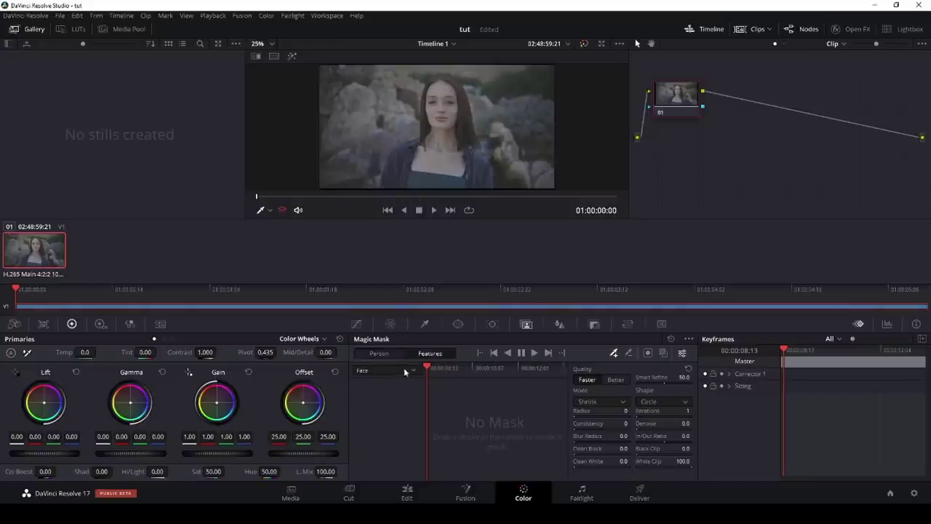
pyautogui.click(404, 375)
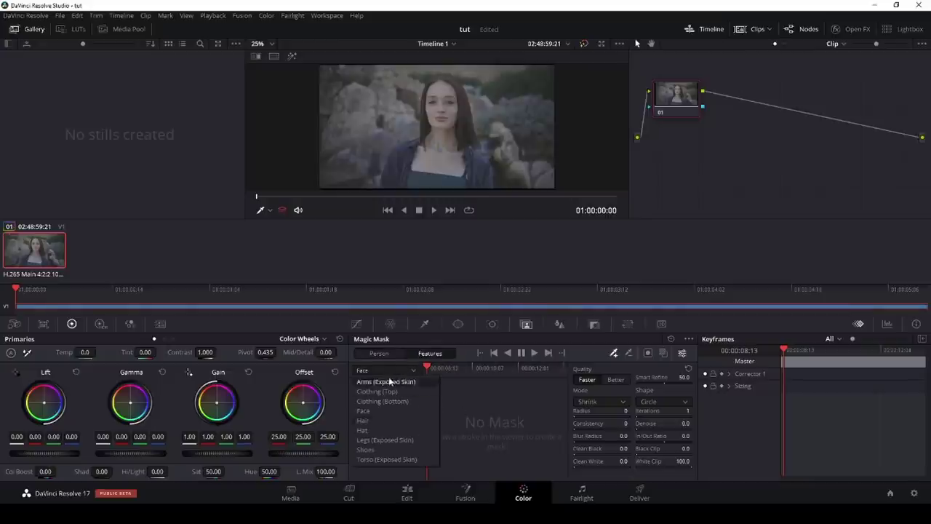
pyautogui.click(398, 357)
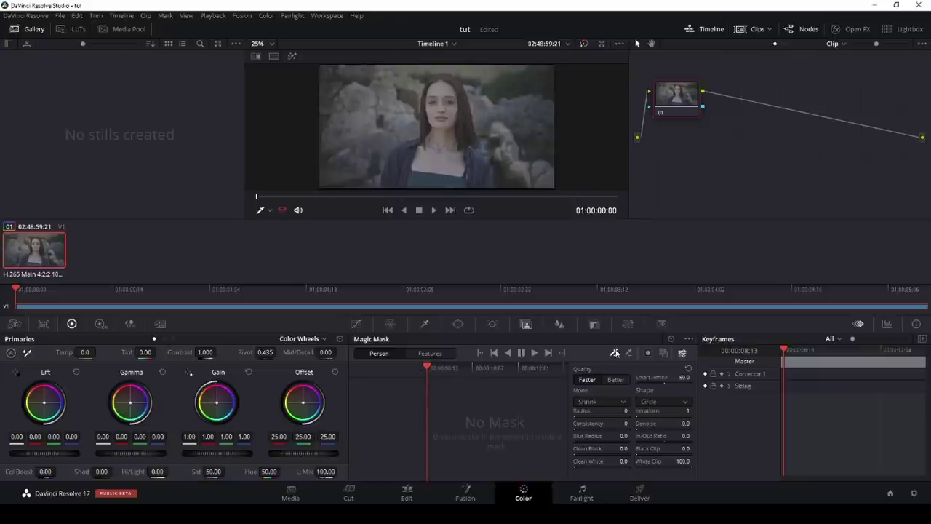
pyautogui.click(269, 210)
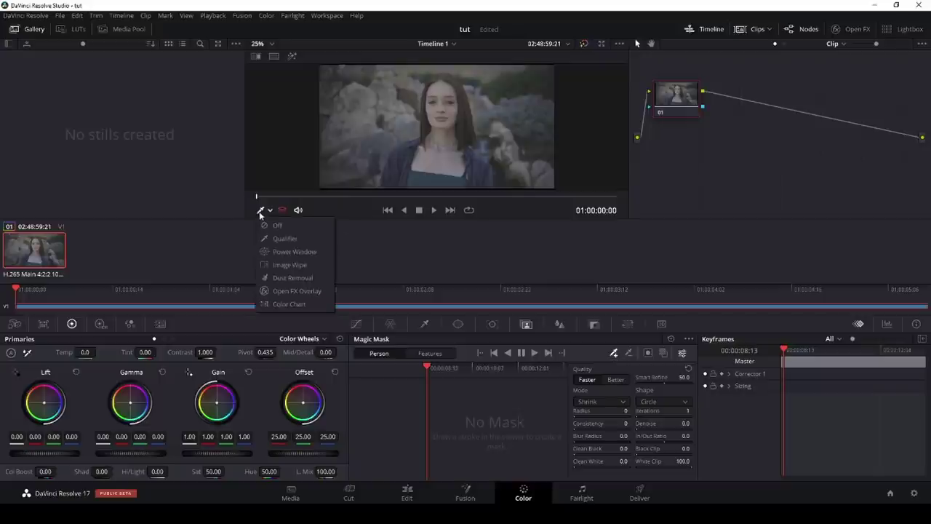
pyautogui.click(285, 239)
pyautogui.click(614, 354)
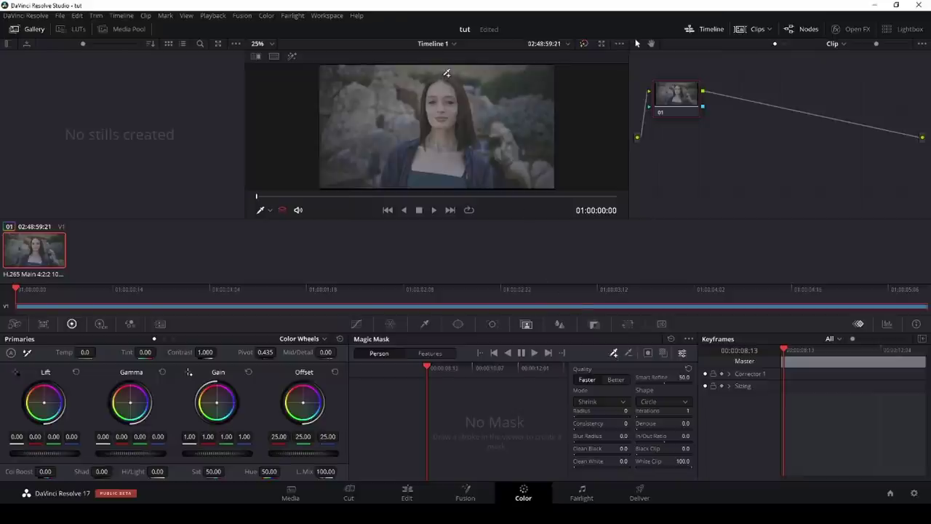
pyautogui.moveTo(446, 74)
pyautogui.mouseDown()
pyautogui.moveTo(453, 137)
pyautogui.moveTo(477, 186)
pyautogui.mouseUp()
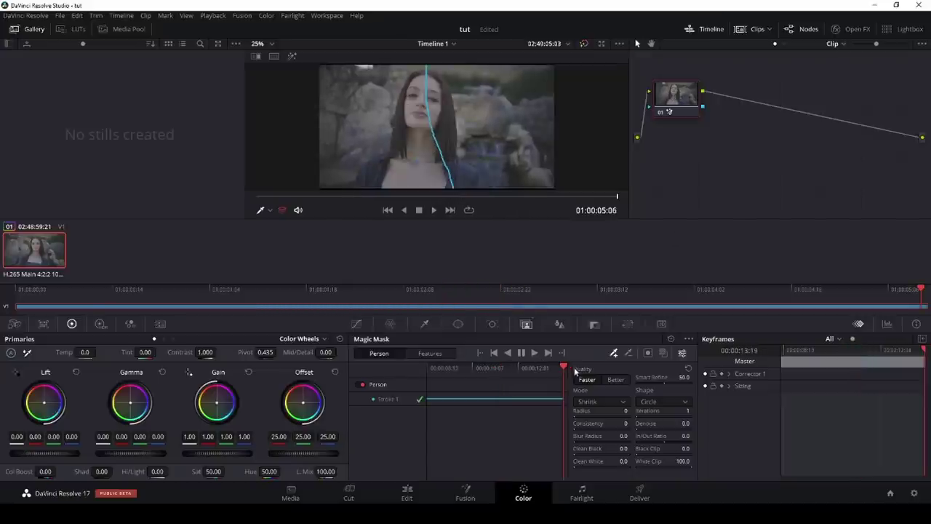
# Hide the drawn stroke in the viewer and check the Person mask through the clip using the mask overlay
pyautogui.click(269, 210)
pyautogui.click(272, 225)
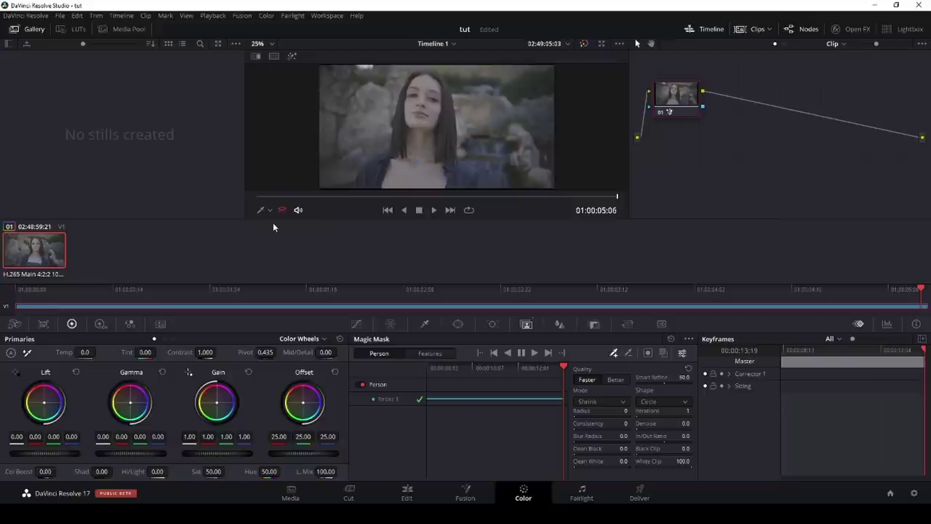
pyautogui.click(663, 353)
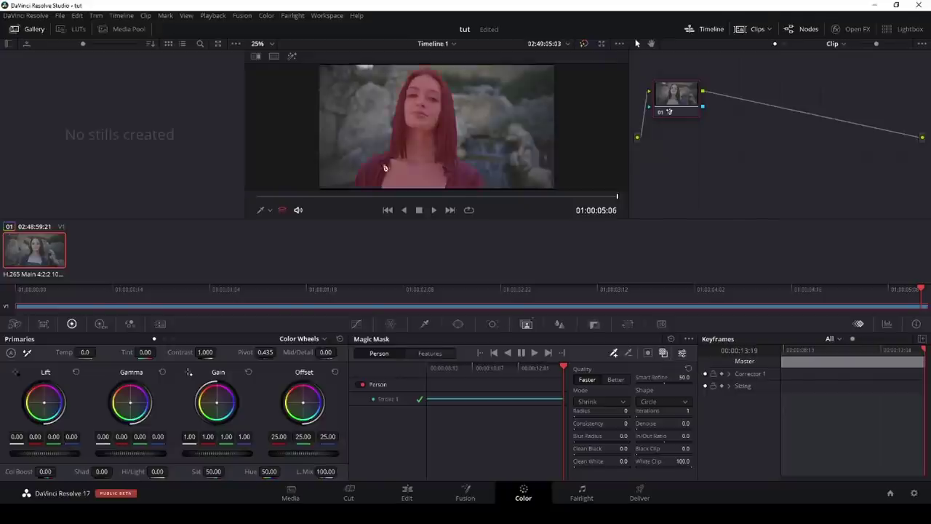
pyautogui.moveTo(273, 196); pyautogui.dragTo(418, 198)
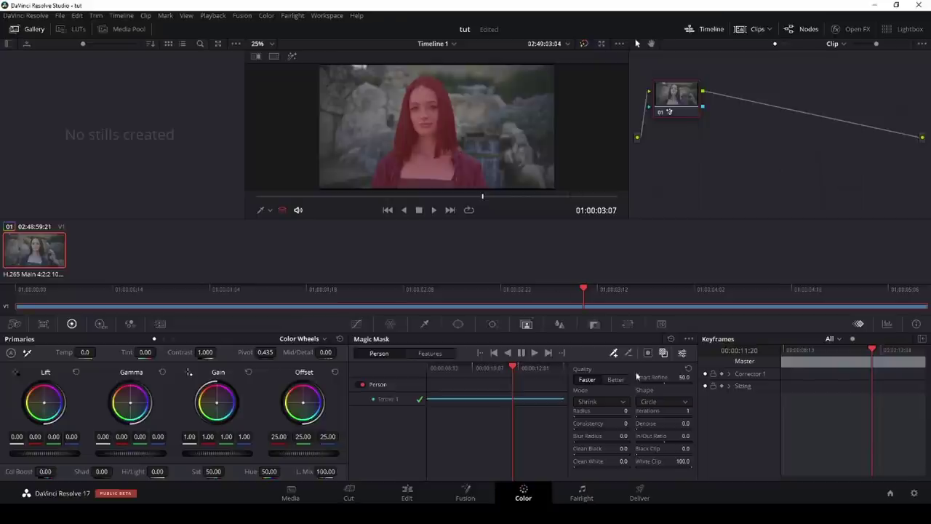
pyautogui.click(667, 353)
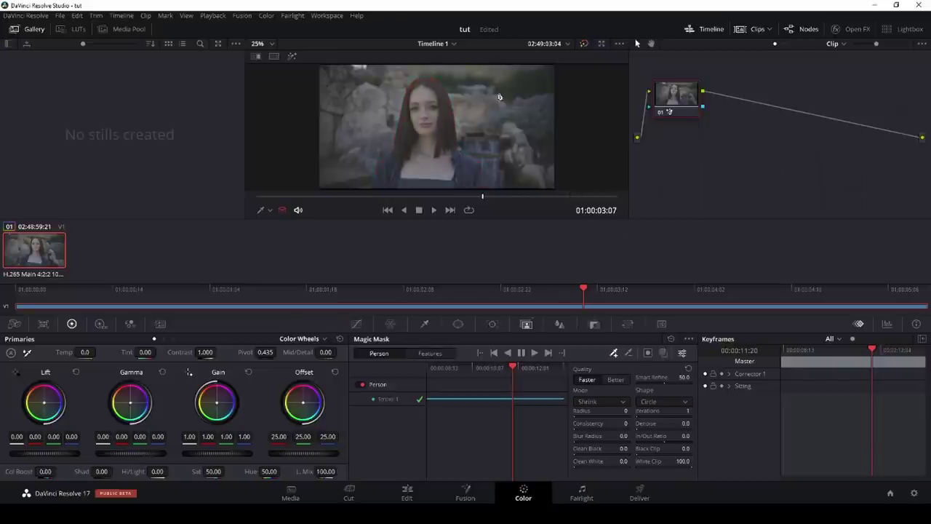
# Invert the Person mask and darken the background by lowering Gamma to -0.03
pyautogui.click(648, 352)
pyautogui.click(664, 353)
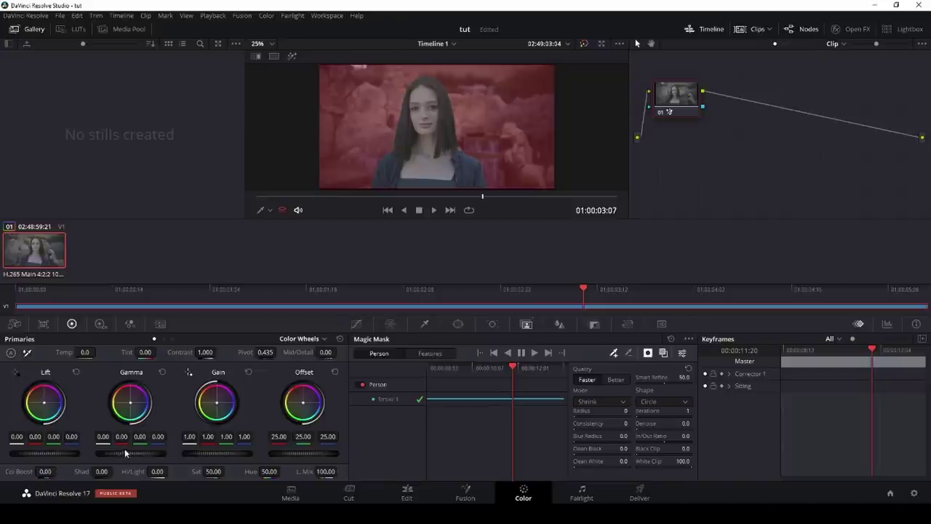
pyautogui.moveTo(151, 452); pyautogui.dragTo(129, 456)
pyautogui.click(648, 352)
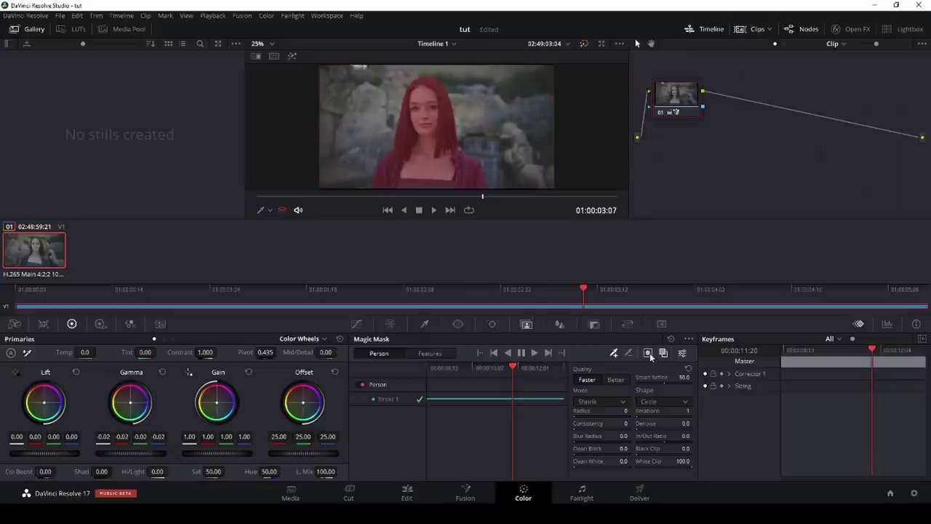
pyautogui.click(663, 352)
pyautogui.click(649, 355)
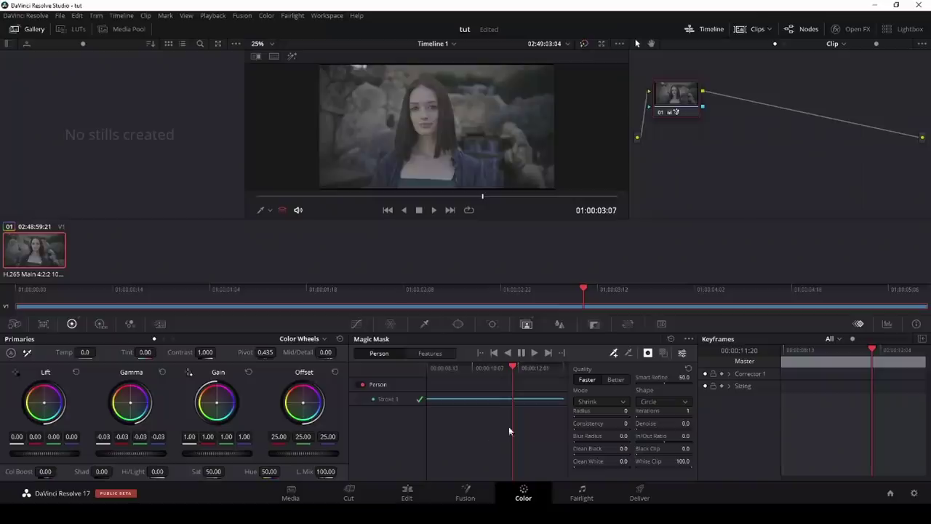
# Set the Person mask's Blur Radius to 50 and brighten the woman with inversion off and Gamma at 0.03
pyautogui.click(381, 398)
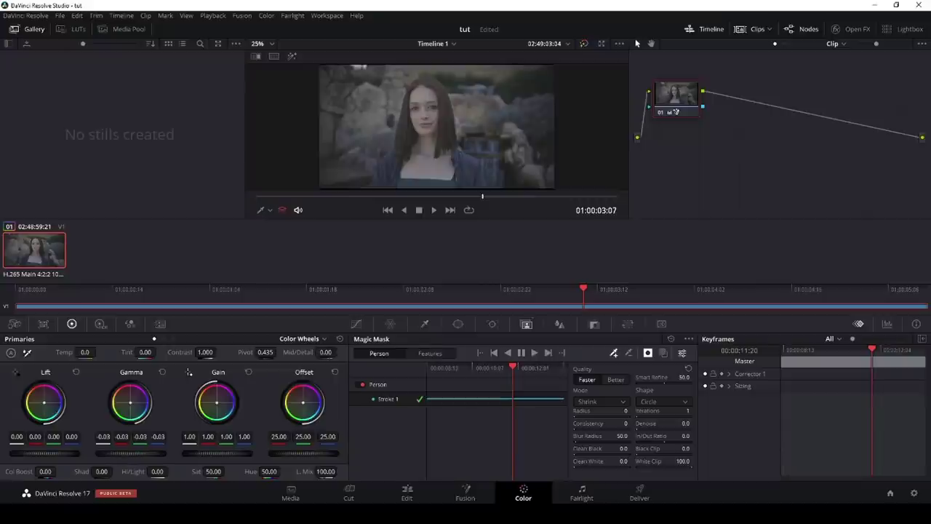
pyautogui.moveTo(130, 453)
pyautogui.mouseDown()
pyautogui.moveTo(148, 453)
pyautogui.moveTo(130, 453)
pyautogui.mouseUp()
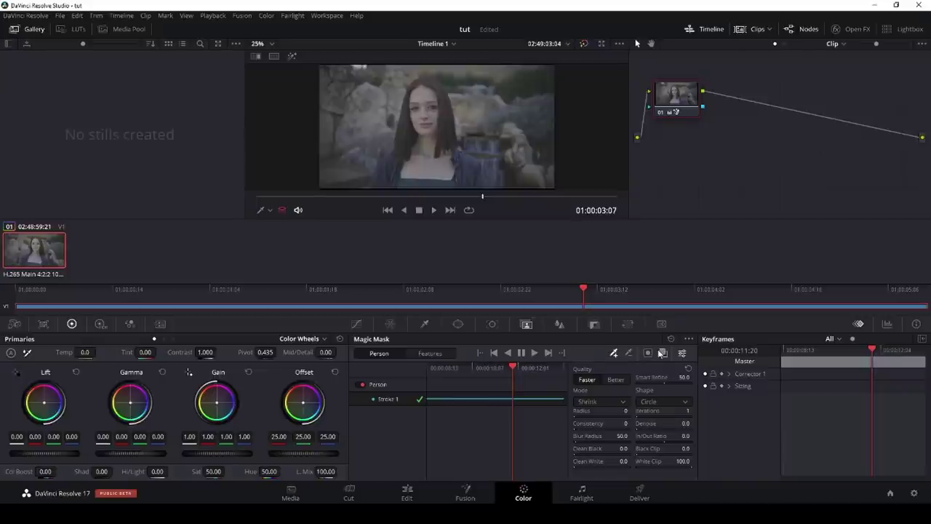
pyautogui.moveTo(132, 454); pyautogui.dragTo(177, 454)
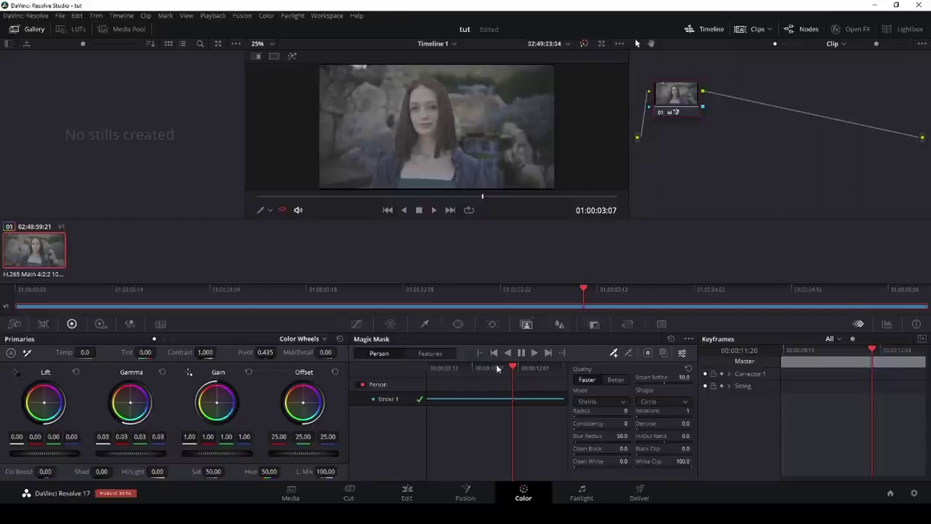
# Return to the start of the clip and look over the Magic Mask's Mode and Shape options
pyautogui.click(429, 368)
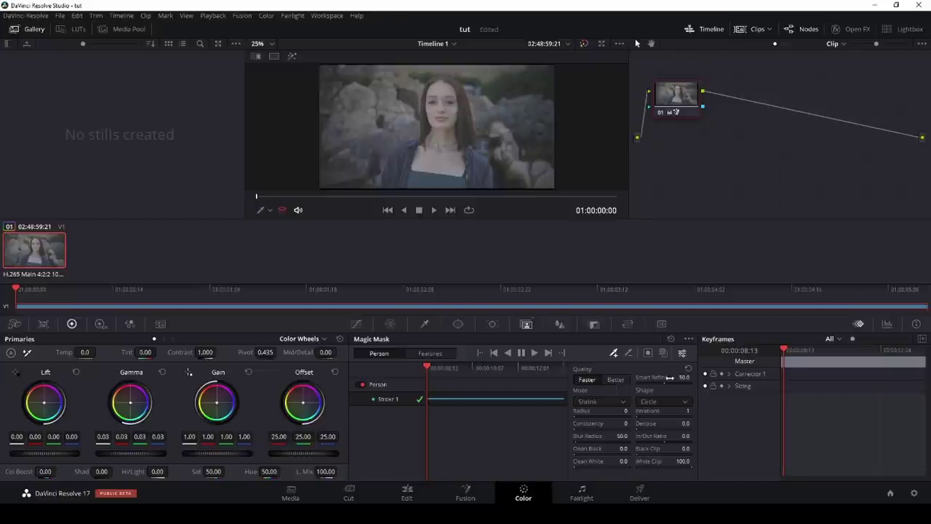
pyautogui.click(603, 402)
pyautogui.click(659, 400)
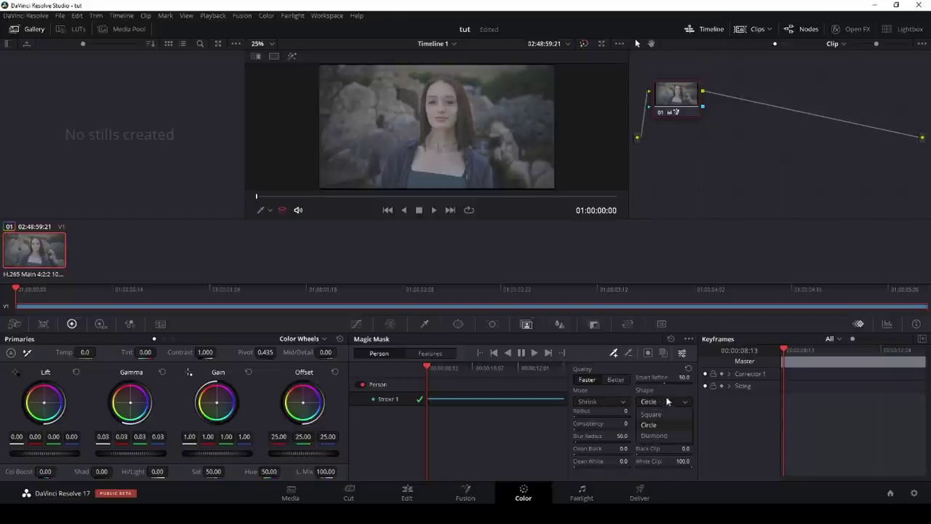
pyautogui.click(541, 430)
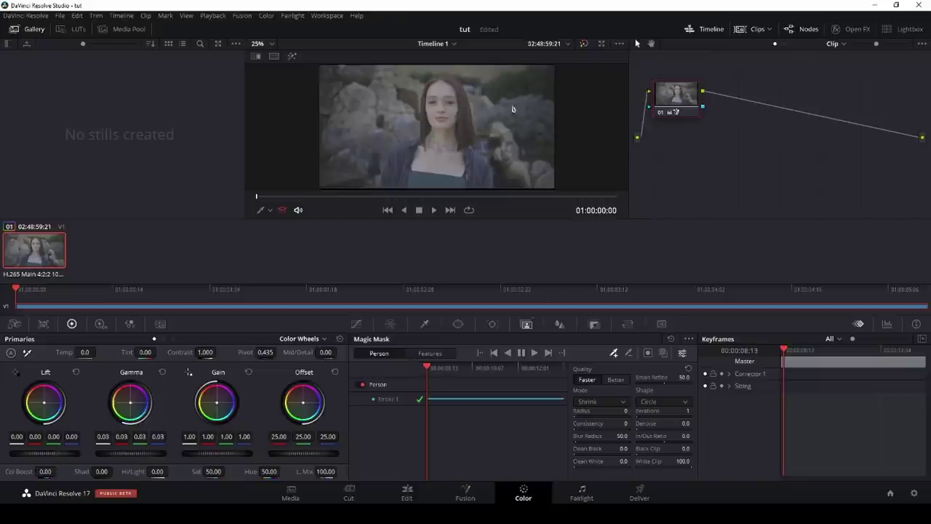
# Replace the graded node with a fresh serial node and set its Magic Mask to the Face feature
pyautogui.press('Delete')
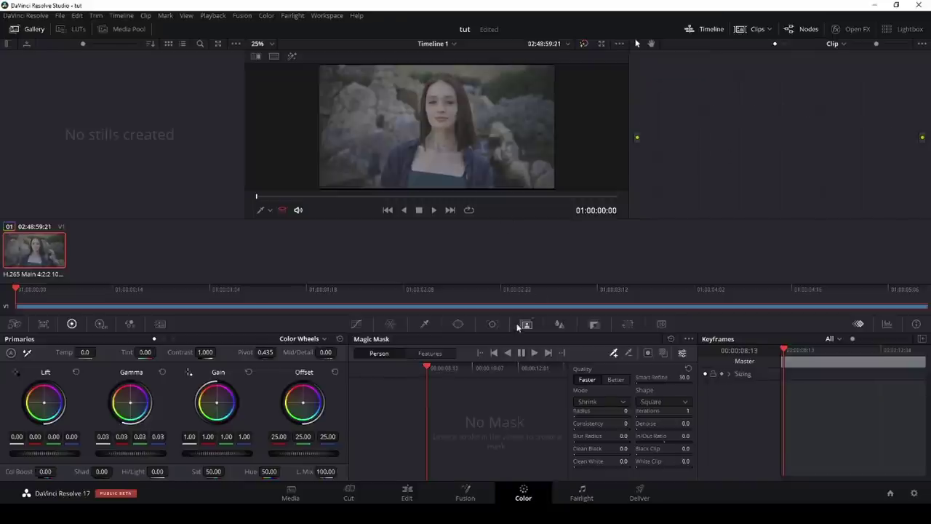
pyautogui.hotkey('alt', 's')
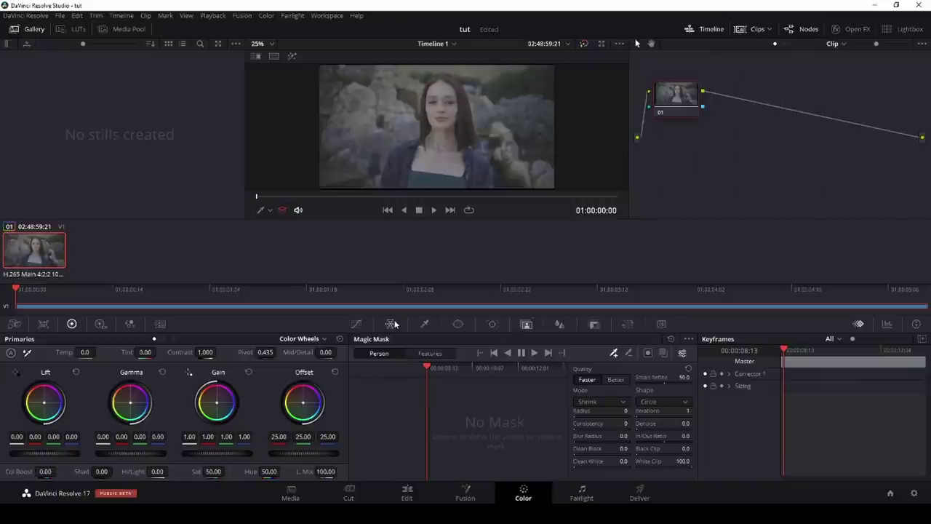
pyautogui.click(440, 355)
pyautogui.click(397, 372)
pyautogui.click(375, 413)
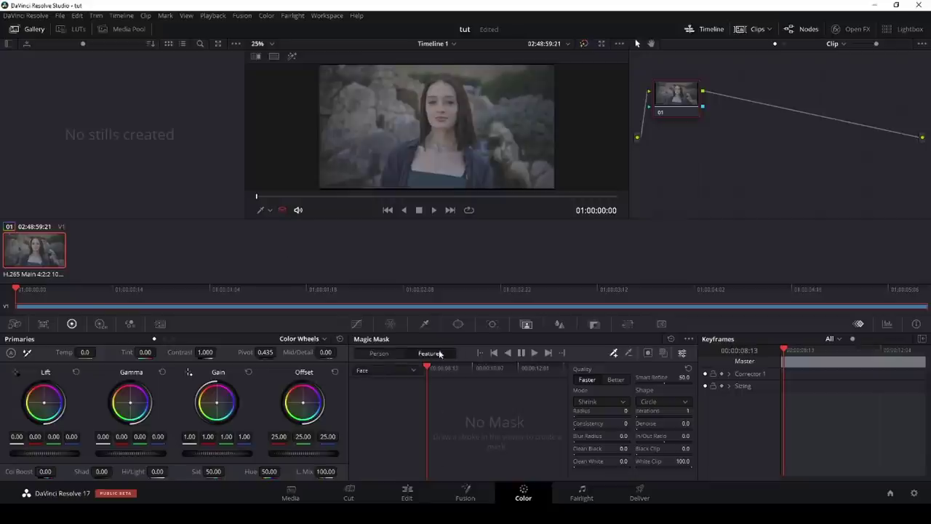
# Draw a short Face mask stroke across the woman's forehead and track it forward through the clip
pyautogui.click(269, 210)
pyautogui.click(280, 239)
pyautogui.click(613, 353)
pyautogui.moveTo(436, 89); pyautogui.dragTo(453, 91)
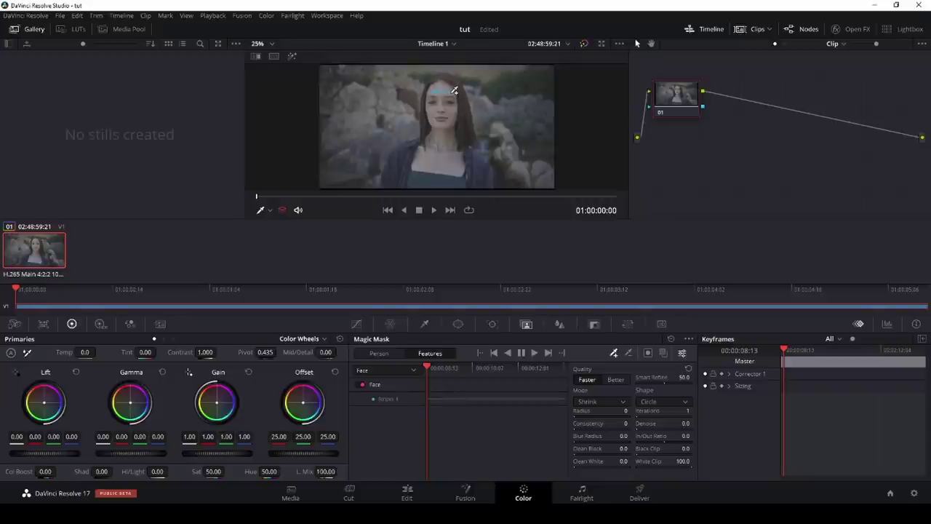
pyautogui.click(532, 354)
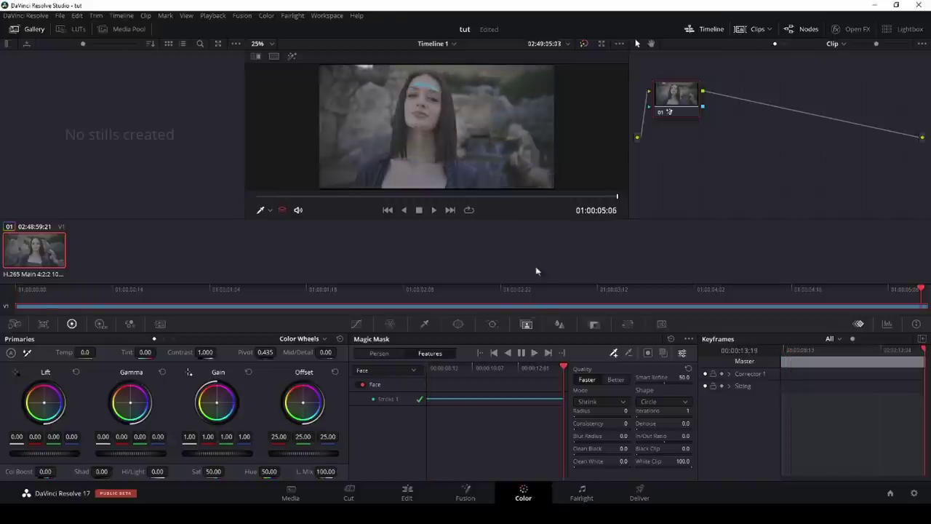
# Examine the Face mask at several points of the clip with the mask overlay on and the drawn stroke hidden
pyautogui.click(663, 354)
pyautogui.click(513, 368)
pyautogui.moveTo(514, 368); pyautogui.dragTo(427, 368)
pyautogui.click(270, 210)
pyautogui.click(276, 227)
pyautogui.moveTo(431, 368); pyautogui.dragTo(437, 368)
pyautogui.click(270, 210)
pyautogui.click(276, 225)
pyautogui.moveTo(439, 366); pyautogui.dragTo(451, 368)
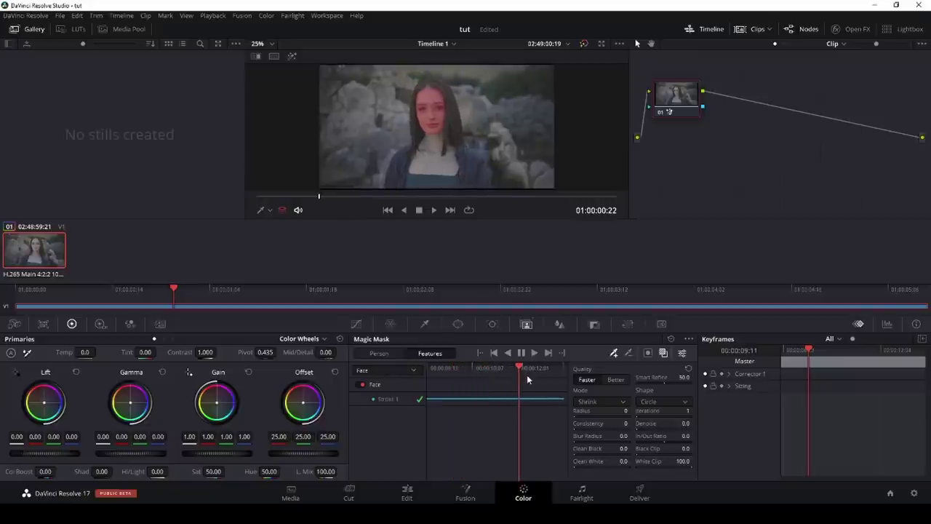
pyautogui.click(662, 353)
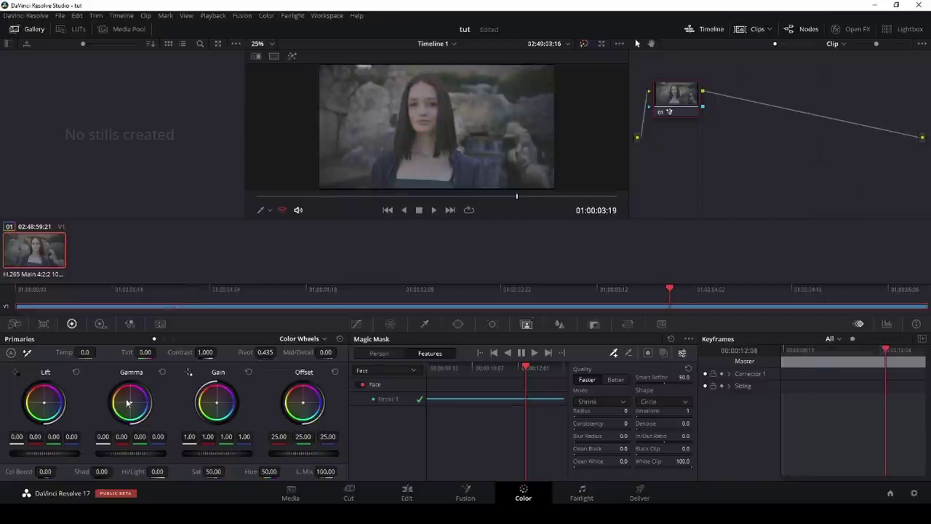
# Test a warm Gamma tint on the face, set the mask's Blur Radius to 50, and reset Gamma
pyautogui.moveTo(129, 403)
pyautogui.mouseDown()
pyautogui.moveTo(124, 395)
pyautogui.moveTo(148, 405)
pyautogui.moveTo(131, 400)
pyautogui.mouseUp()
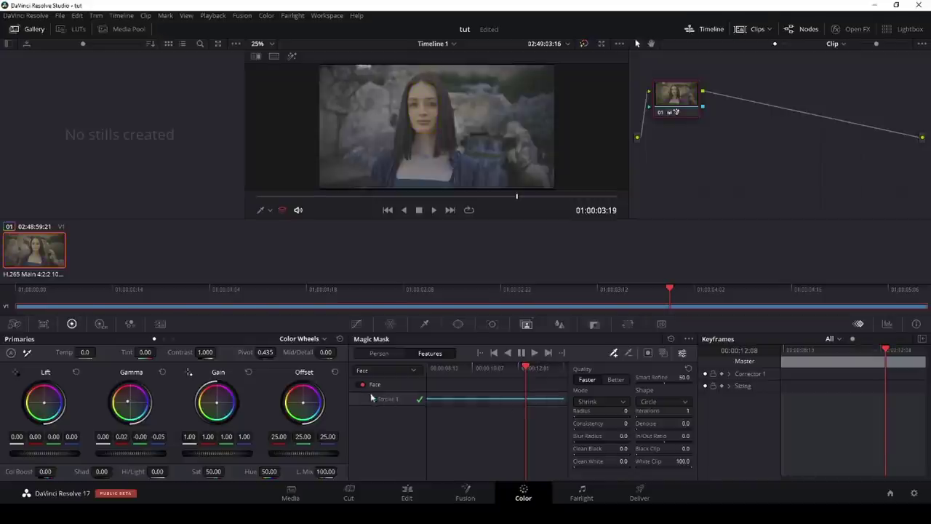
pyautogui.click(615, 435)
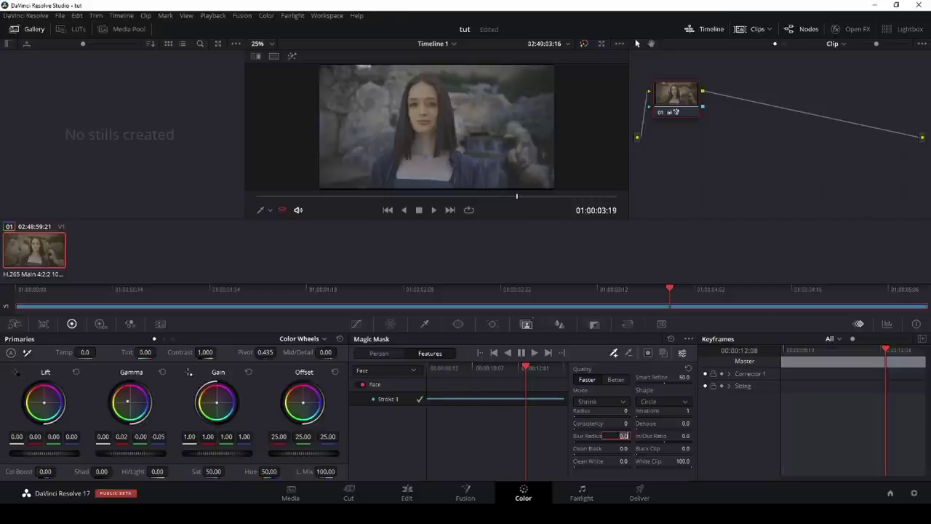
pyautogui.write('50')
pyautogui.press('Return')
pyautogui.click(161, 371)
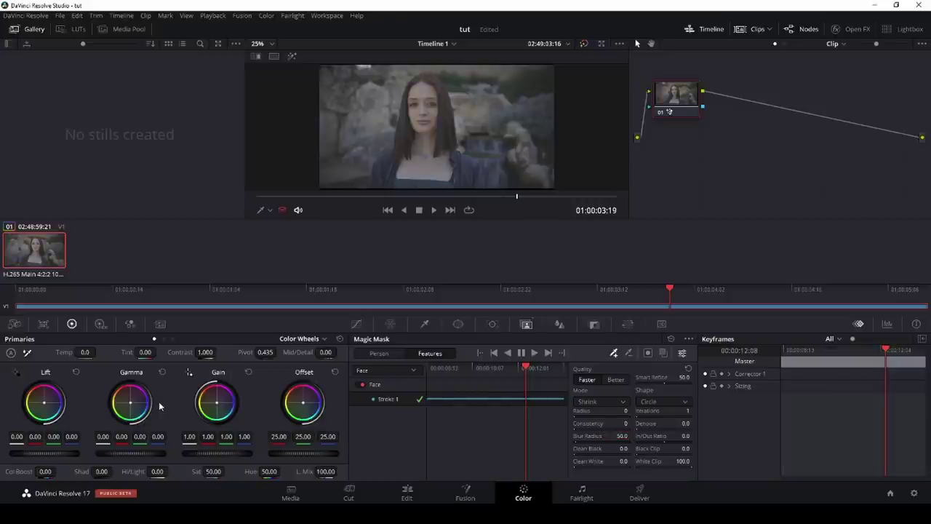
pyautogui.click(387, 369)
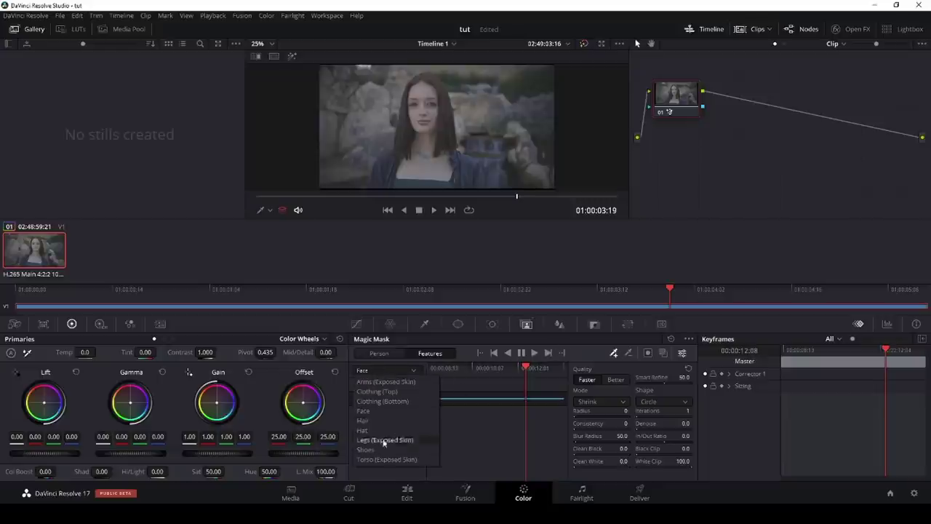
pyautogui.click(492, 436)
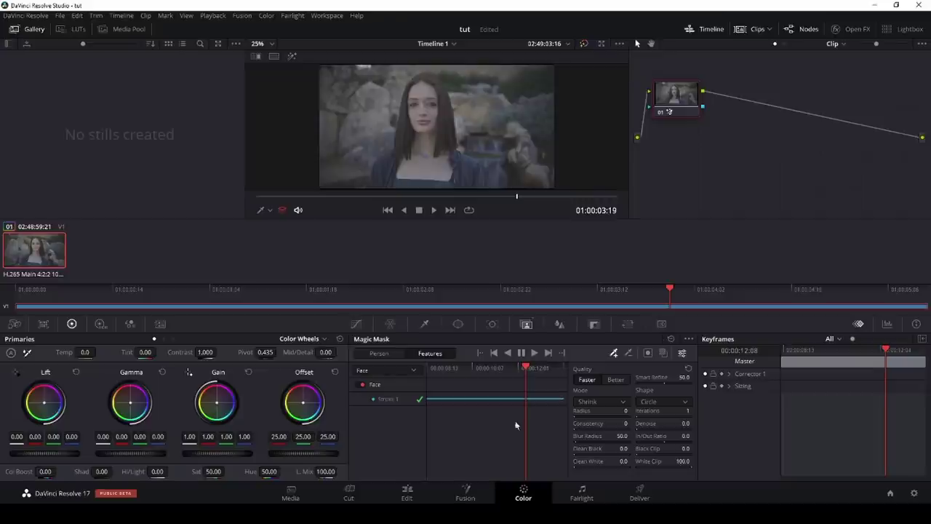